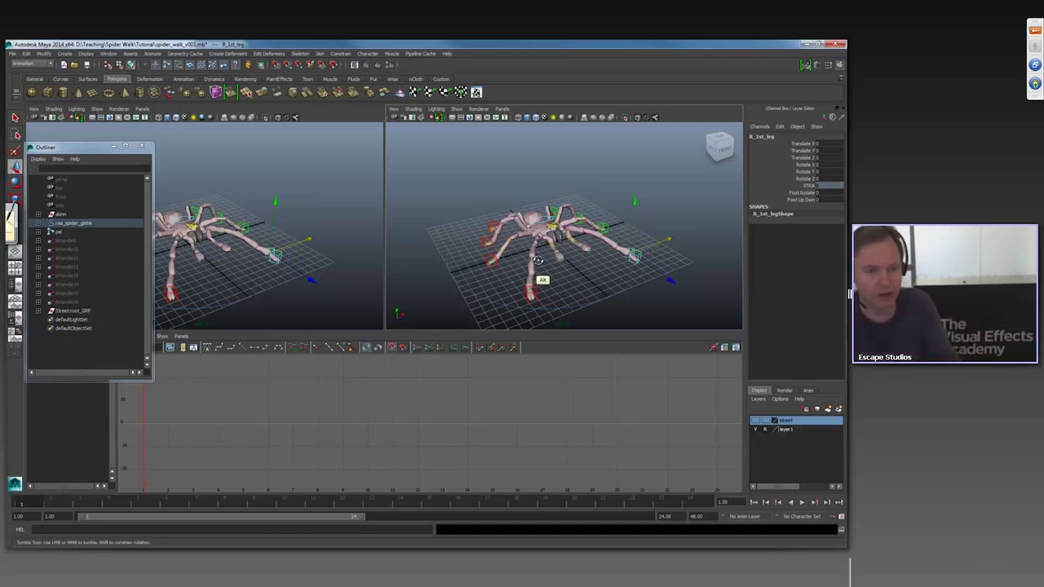
pyautogui.keyDown('alt'); pyautogui.moveTo(539, 259); pyautogui.dragTo(509, 272); pyautogui.keyUp('alt')
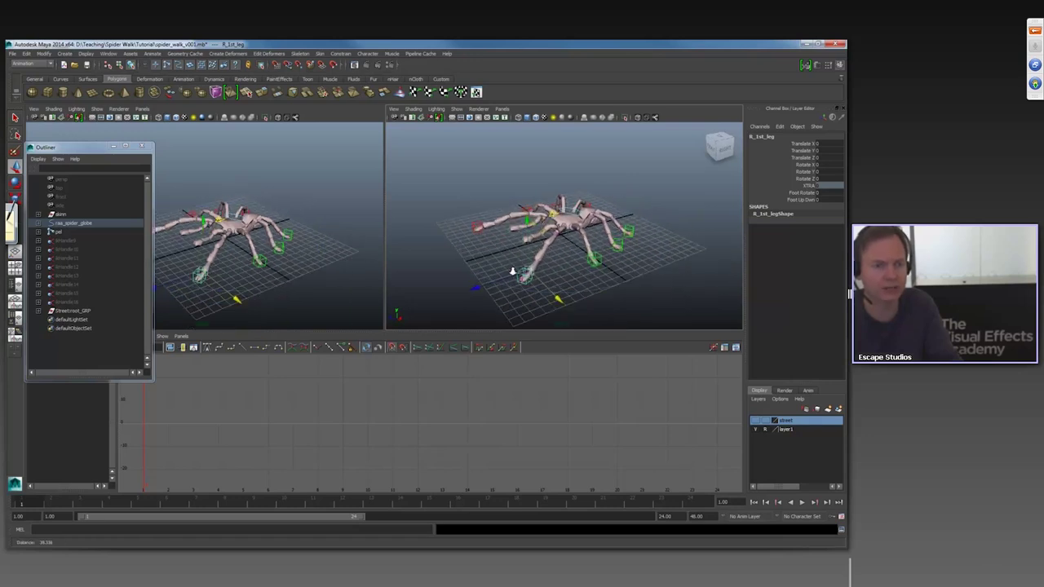
pyautogui.moveTo(545, 277)
pyautogui.keyDown('alt'); pyautogui.mouseDown()
pyautogui.moveTo(554, 282)
pyautogui.moveTo(534, 277)
pyautogui.moveTo(546, 275)
pyautogui.mouseUp(); pyautogui.keyUp('alt')
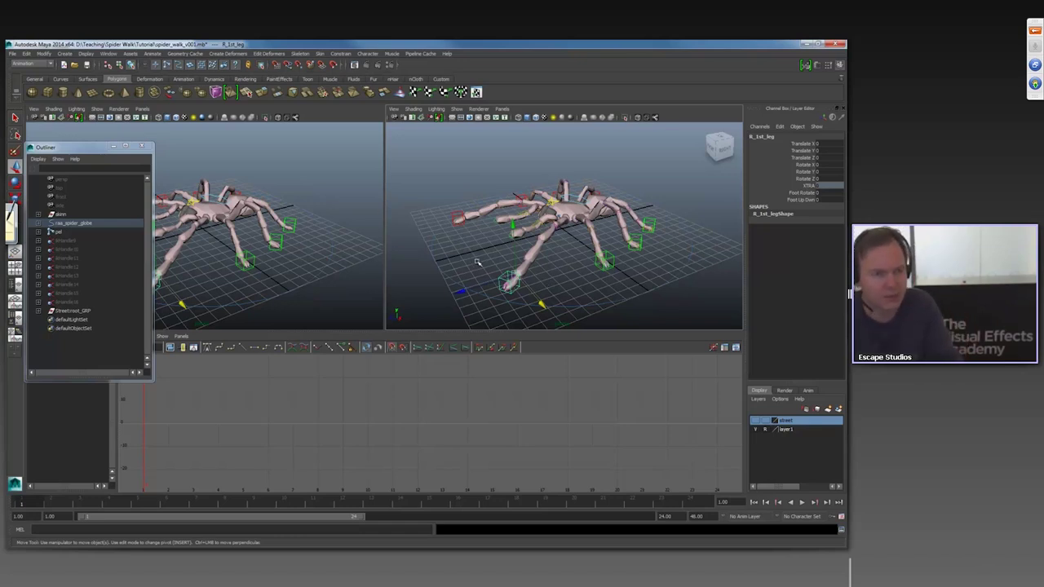
pyautogui.keyDown('alt'); pyautogui.moveTo(478, 258); pyautogui.dragTo(479, 257, button='middle'); pyautogui.keyUp('alt')
pyautogui.keyDown('alt'); pyautogui.moveTo(478, 258); pyautogui.dragTo(503, 285); pyautogui.keyUp('alt')
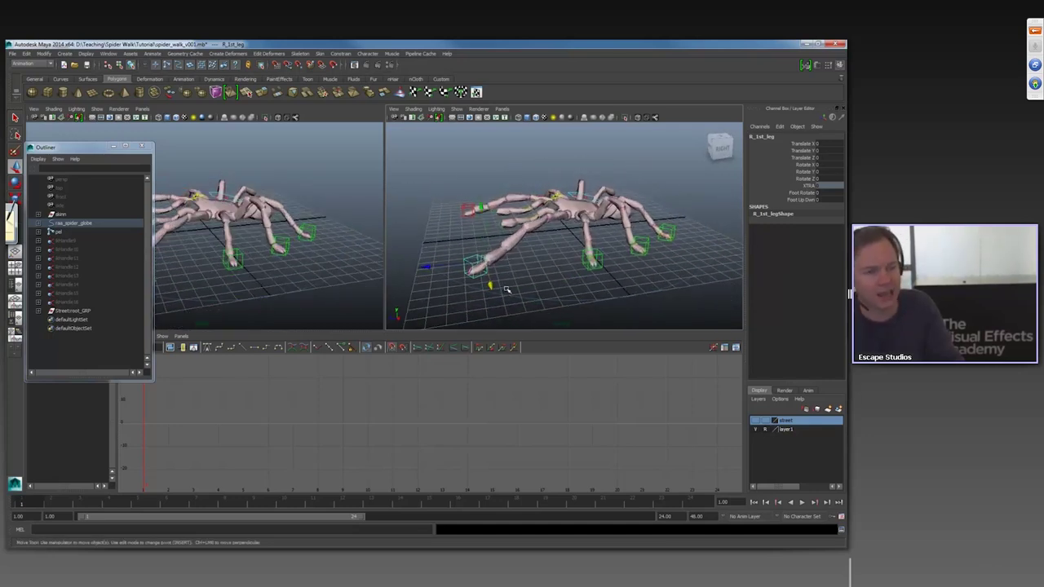
pyautogui.keyDown('alt'); pyautogui.moveTo(509, 282); pyautogui.dragTo(528, 284, button='right'); pyautogui.keyUp('alt')
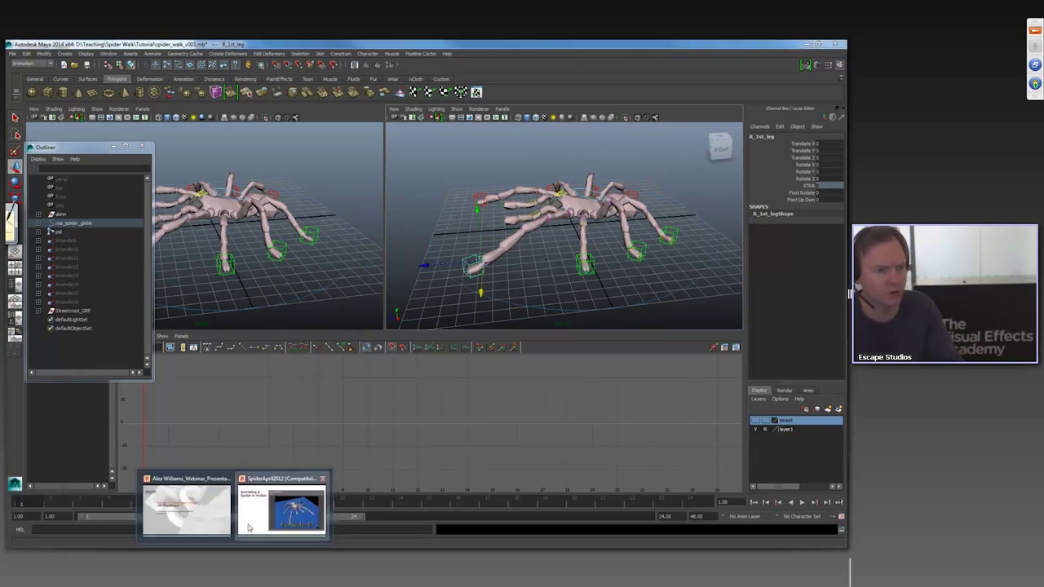
# - Switch to the SpiderApril2012 presentation, read the slides on the spider walk formula and animating the front left leg, and return to Maya
pyautogui.click(256, 523)
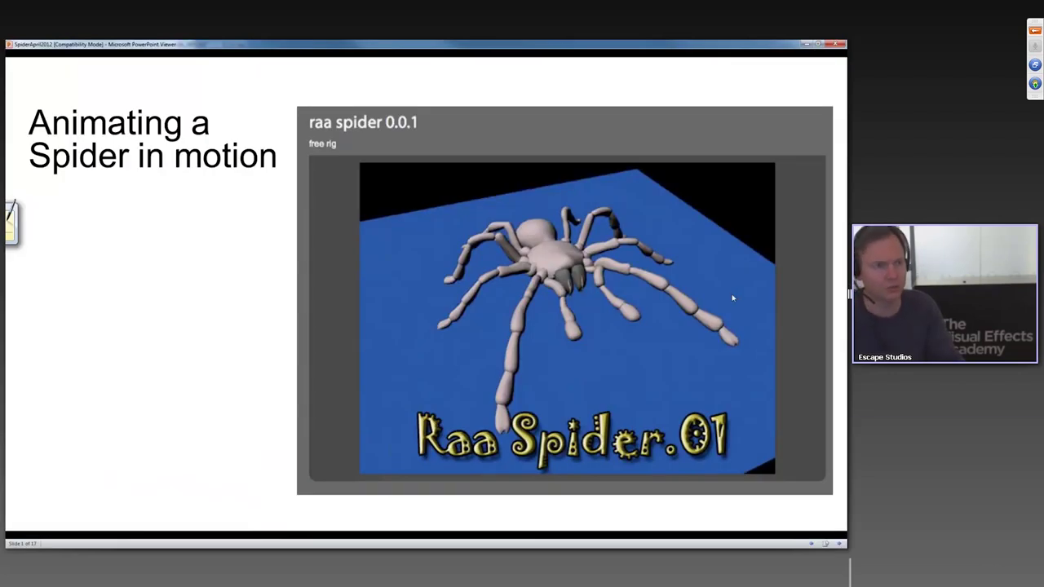
pyautogui.click(442, 268)
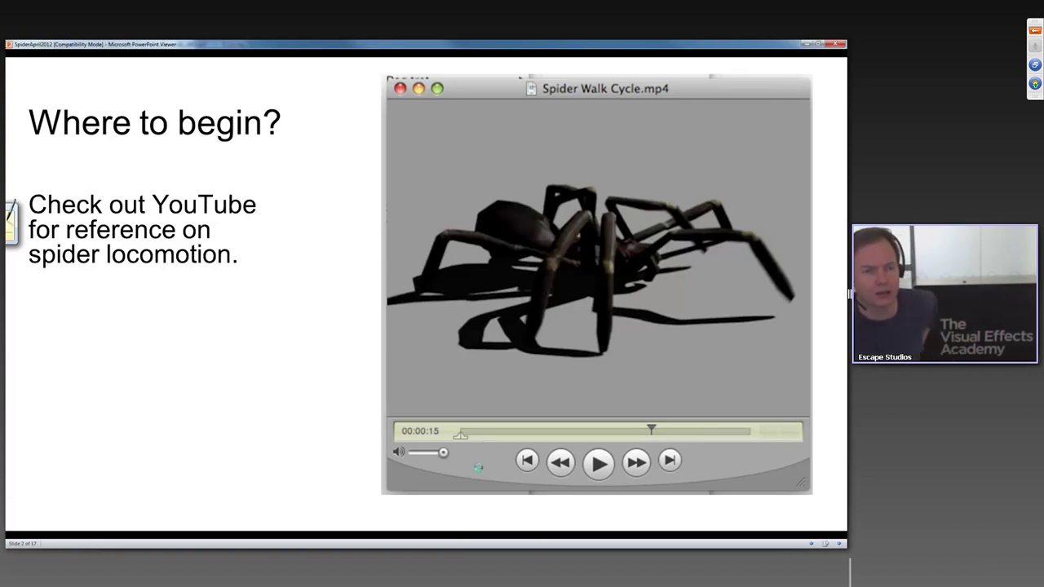
pyautogui.click(480, 468)
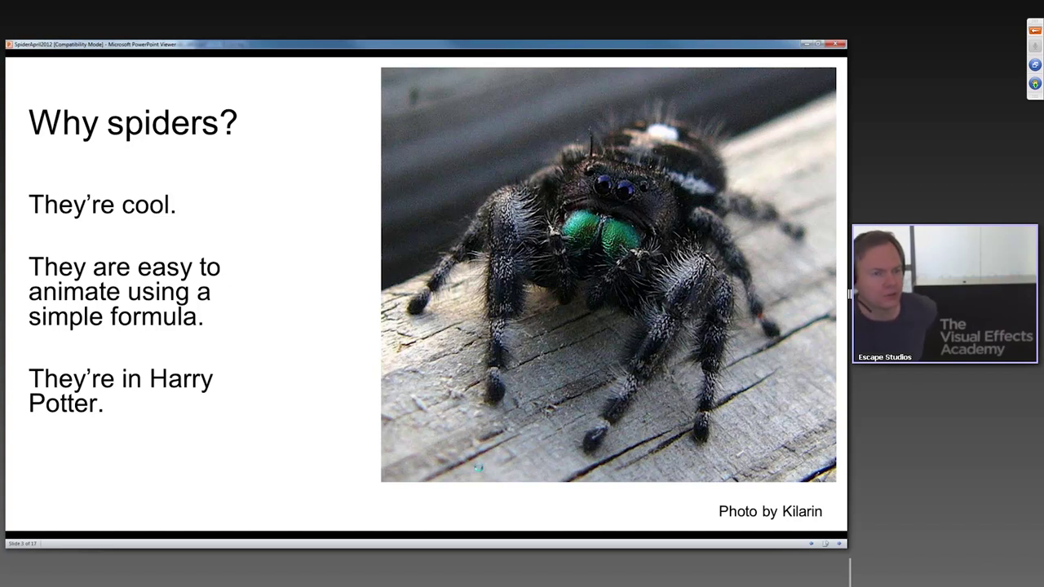
pyautogui.click(481, 472)
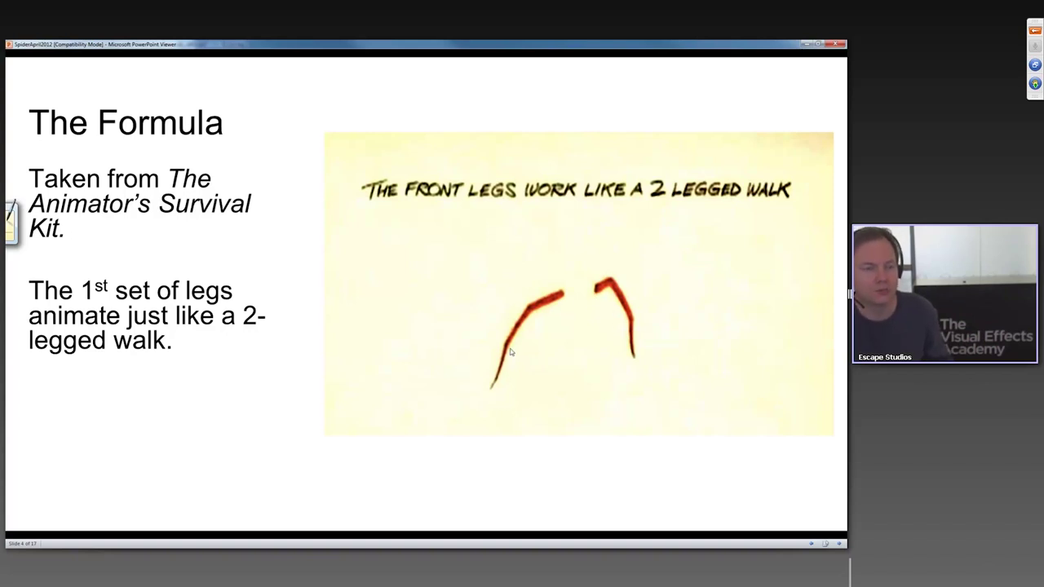
pyautogui.click(583, 335)
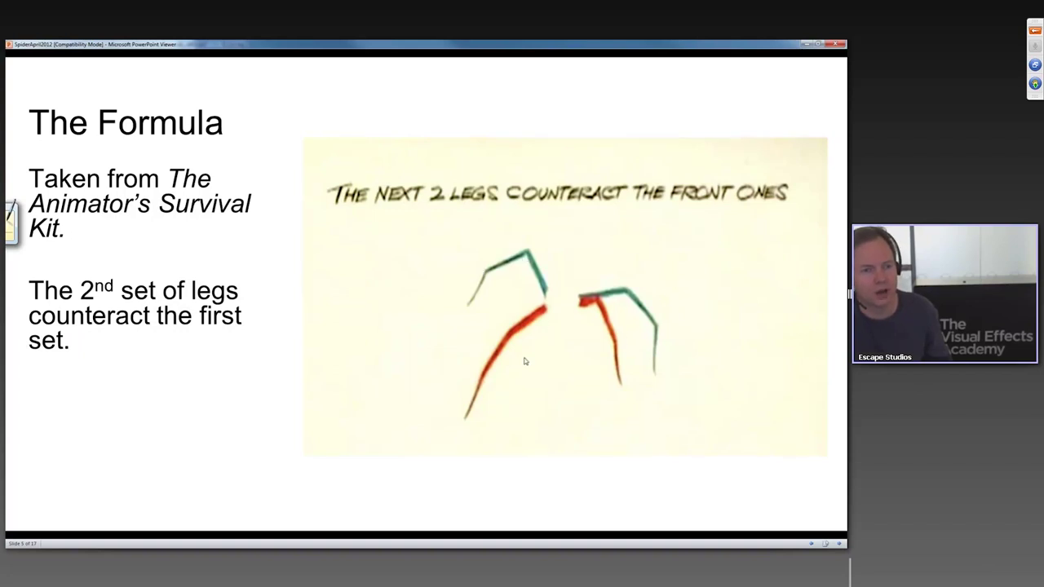
pyautogui.click(604, 313)
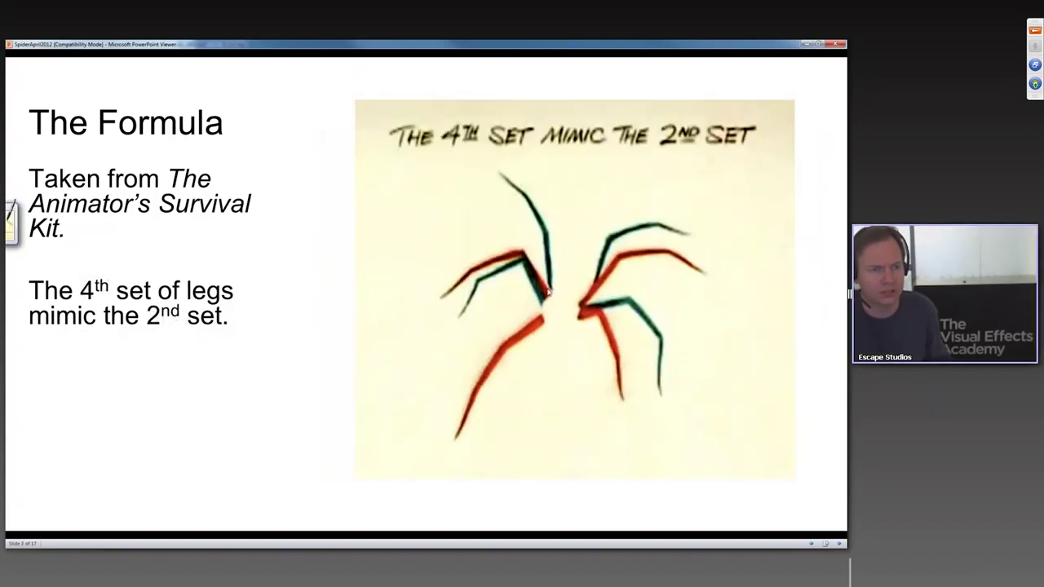
pyautogui.click(636, 322)
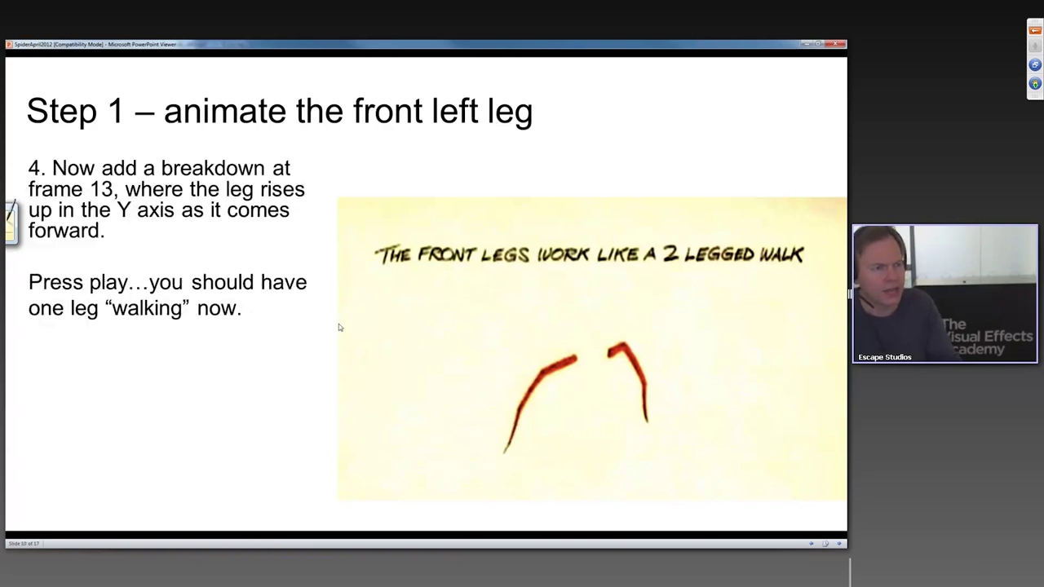
pyautogui.click(395, 349)
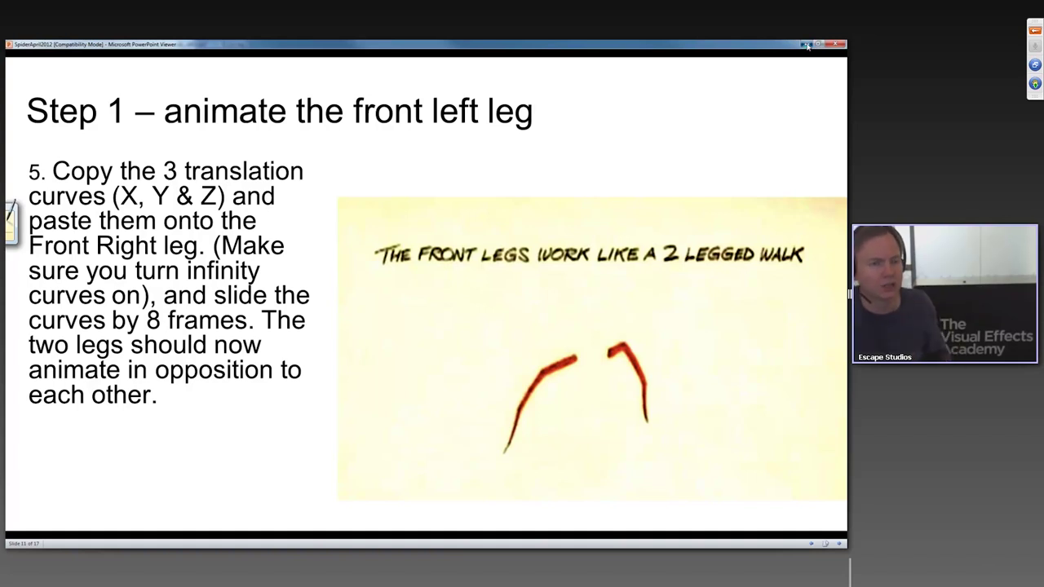
pyautogui.click(806, 45)
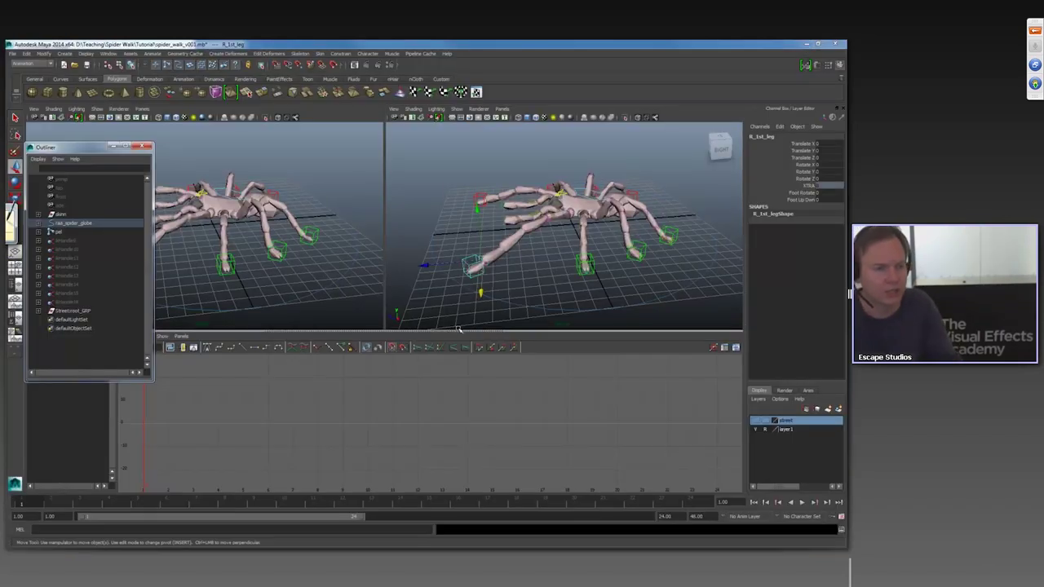
# - Deselect the front leg control and minimize the Outliner so both perspective views are unobstructed
pyautogui.click(458, 325)
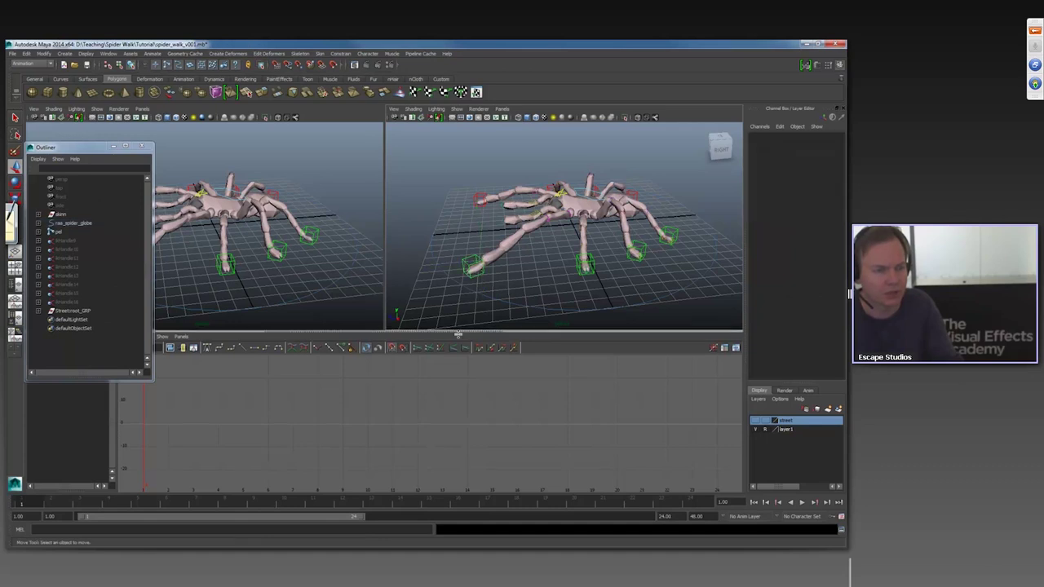
pyautogui.moveTo(458, 335); pyautogui.dragTo(458, 408)
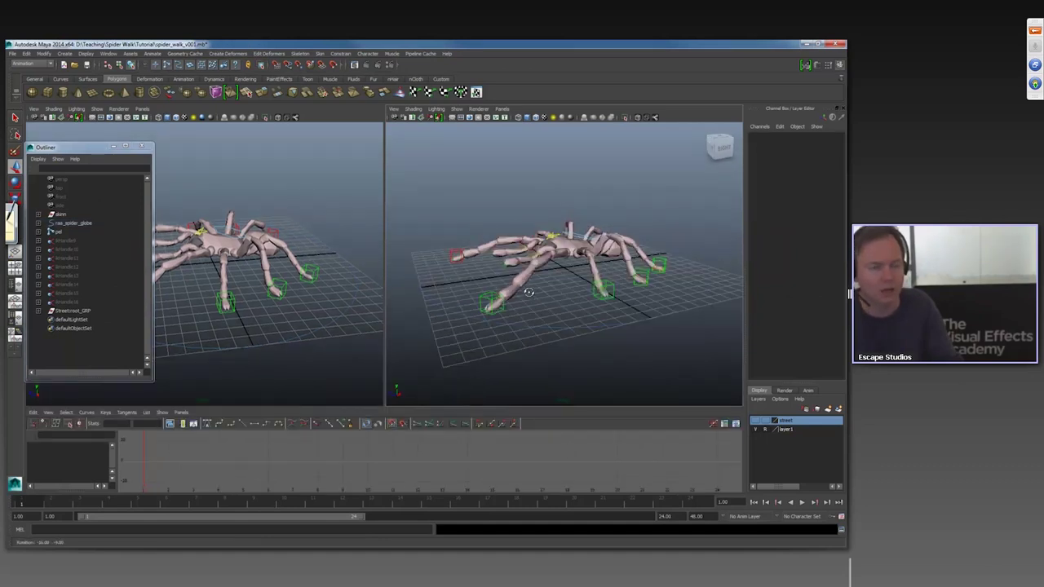
pyautogui.keyDown('alt'); pyautogui.moveTo(528, 291); pyautogui.dragTo(563, 292); pyautogui.keyUp('alt')
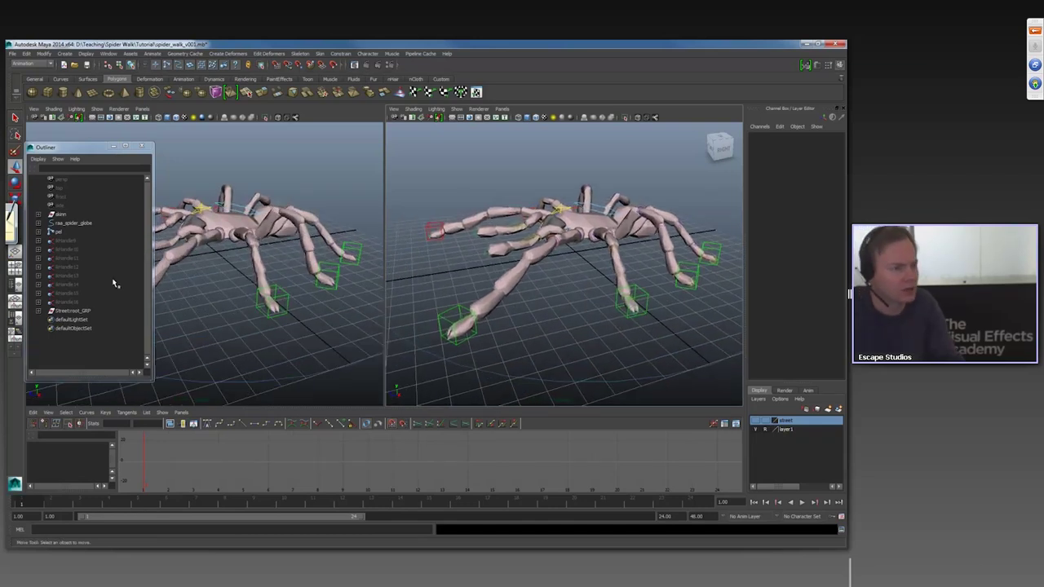
pyautogui.click(114, 147)
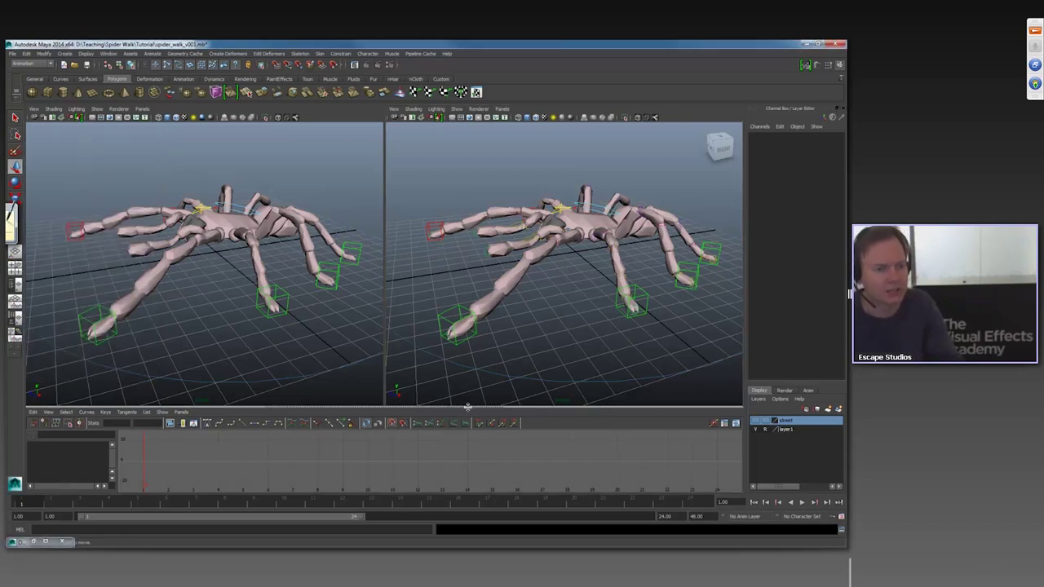
pyautogui.moveTo(469, 406); pyautogui.dragTo(477, 330)
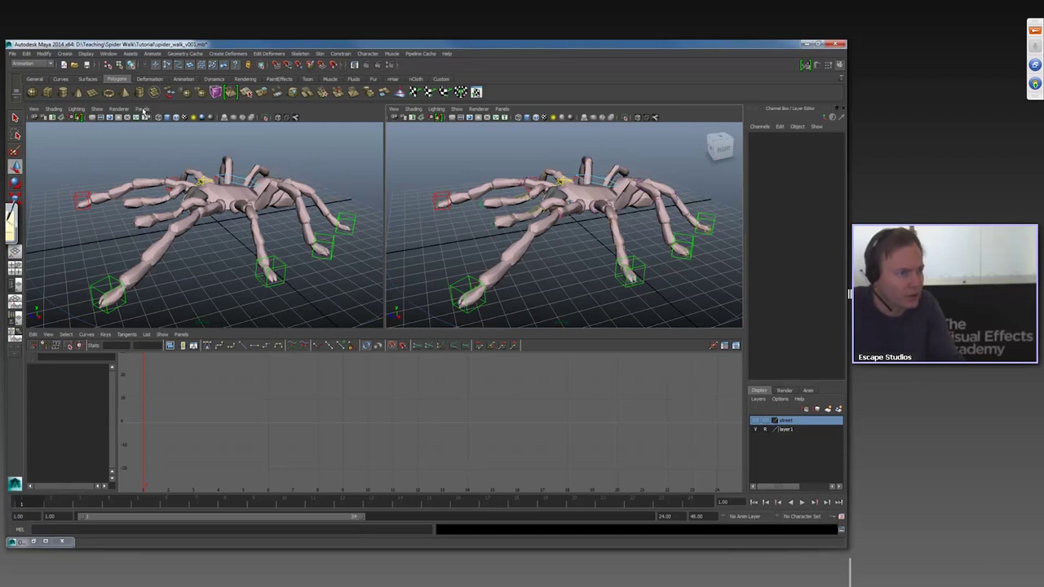
# - Review the available pane layouts and examine the spider rig from several angles in the perspective views
pyautogui.click(143, 109)
pyautogui.moveTo(163, 160)
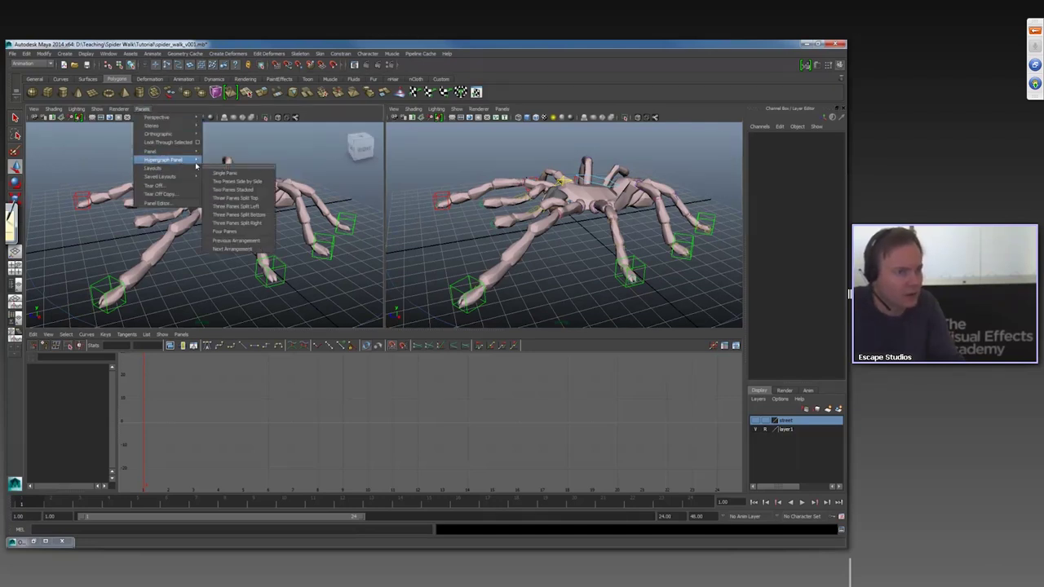
pyautogui.moveTo(192, 168)
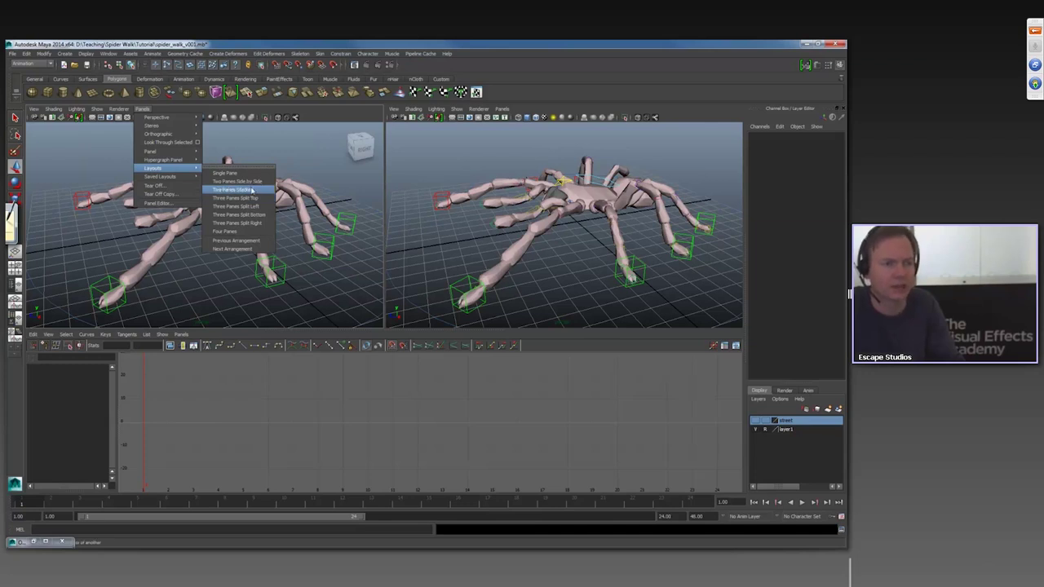
pyautogui.click(414, 160)
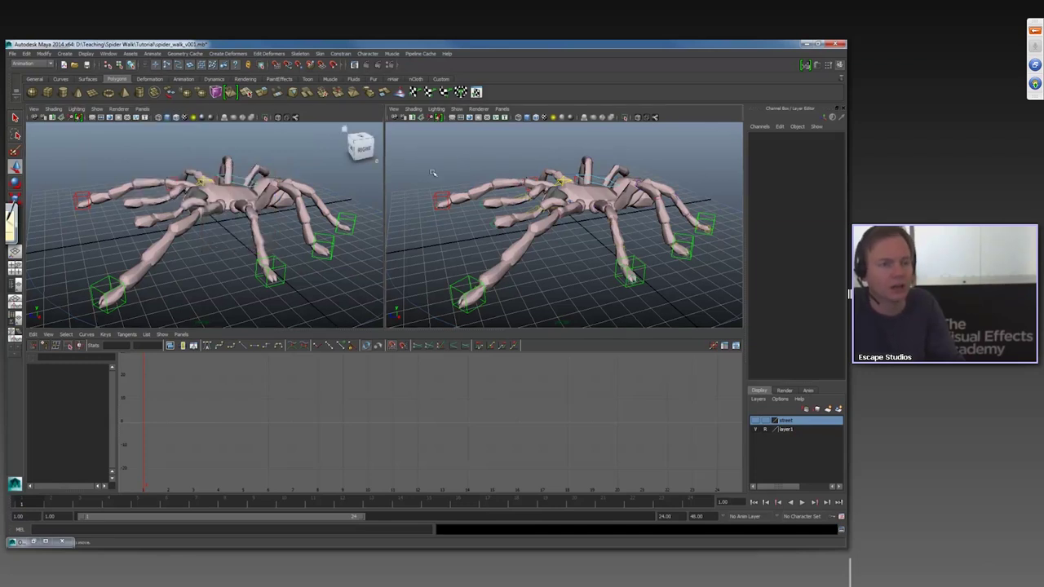
pyautogui.keyDown('alt'); pyautogui.moveTo(433, 169); pyautogui.dragTo(437, 171); pyautogui.keyUp('alt')
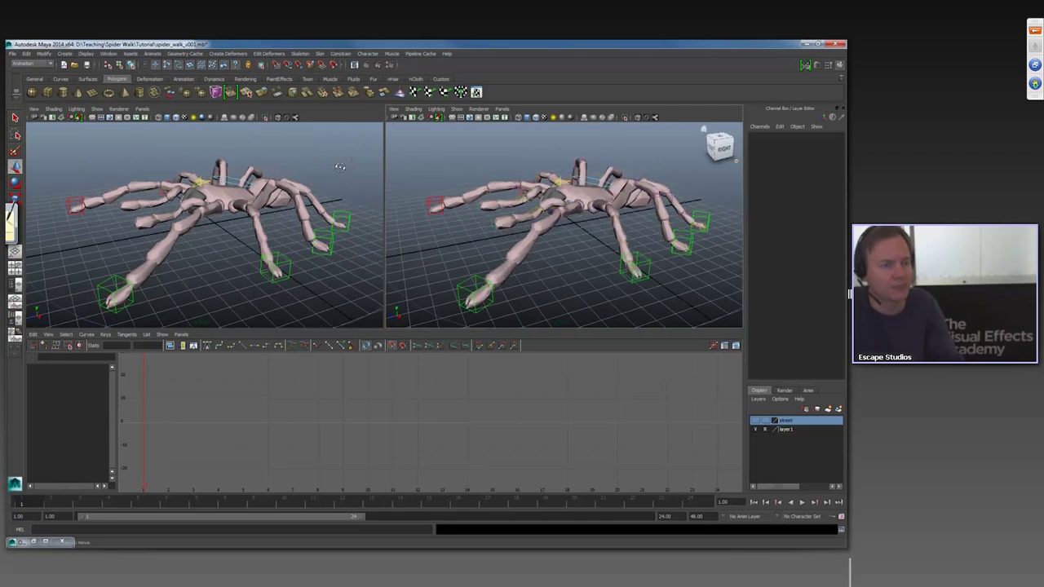
pyautogui.keyDown('alt'); pyautogui.moveTo(336, 168); pyautogui.dragTo(313, 175); pyautogui.keyUp('alt')
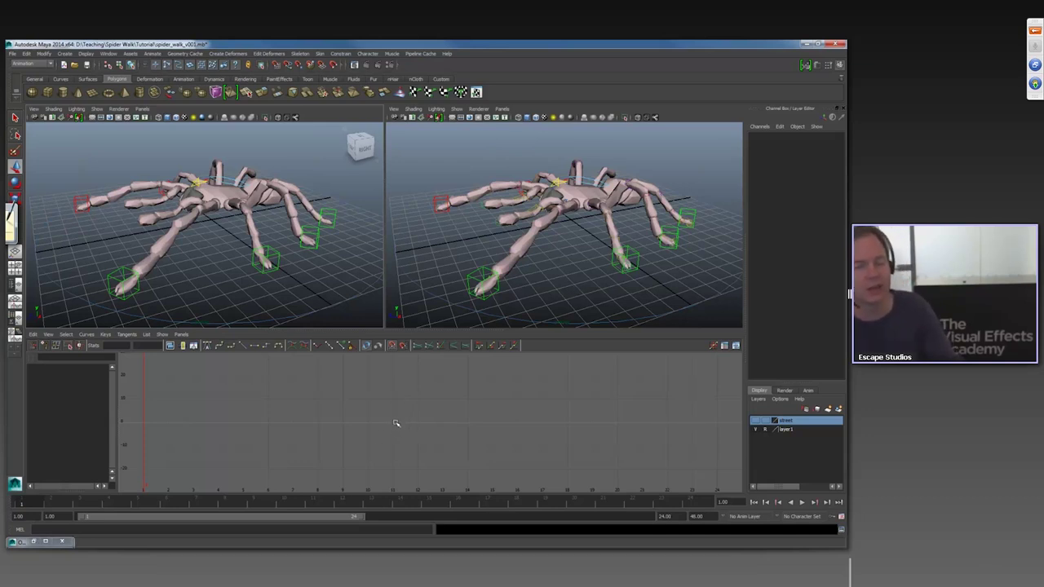
pyautogui.keyDown('alt'); pyautogui.moveTo(505, 223); pyautogui.dragTo(516, 245); pyautogui.keyUp('alt')
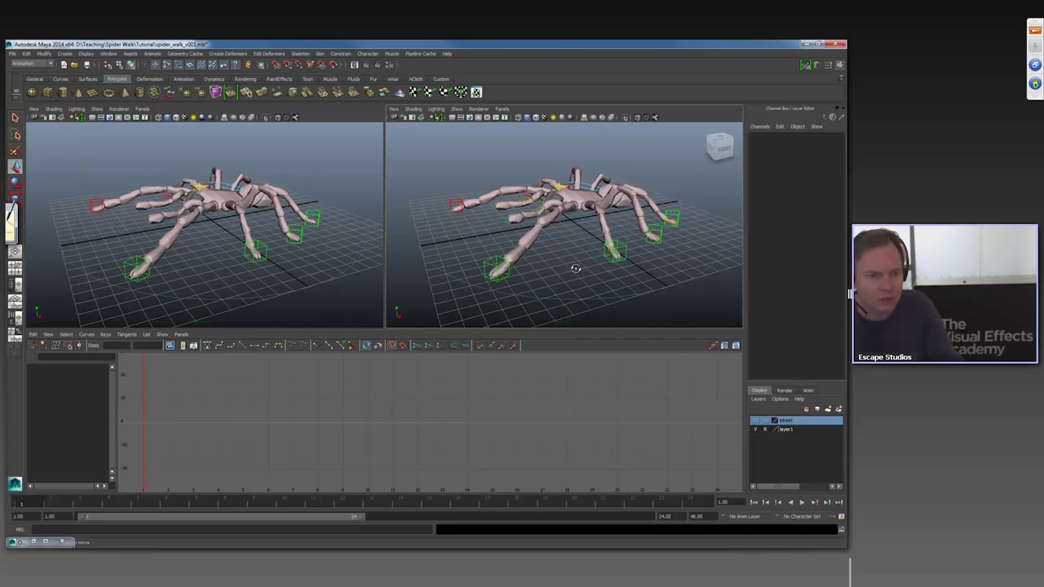
pyautogui.keyDown('alt'); pyautogui.moveTo(576, 263); pyautogui.dragTo(487, 195); pyautogui.keyUp('alt')
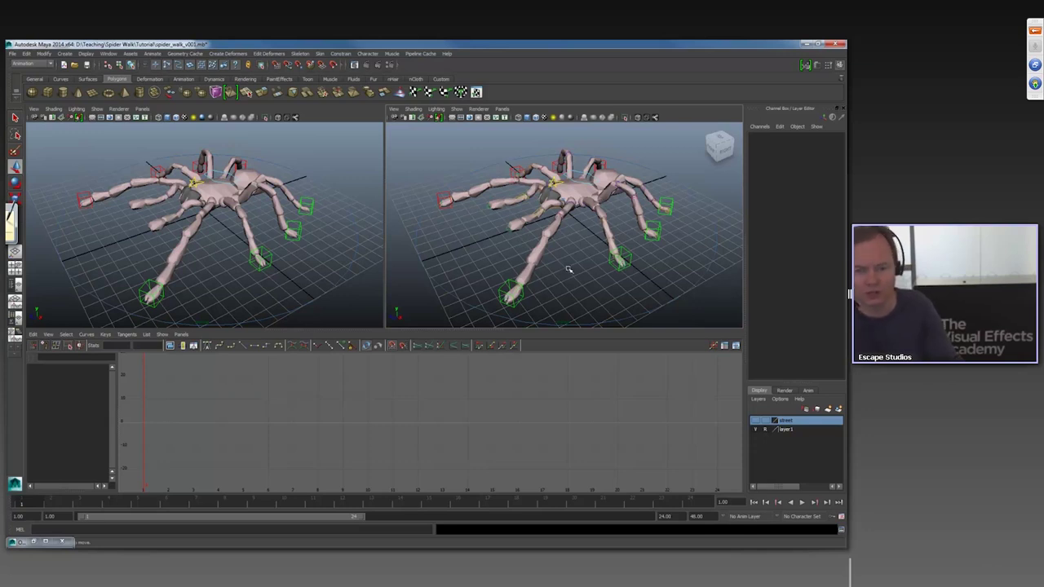
pyautogui.hotkey('alt', 'v')
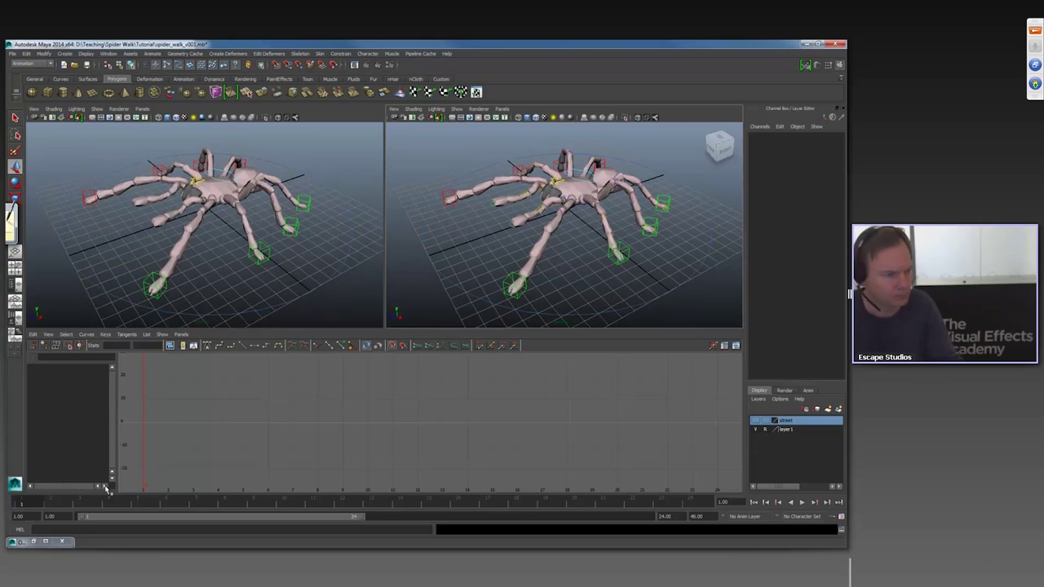
pyautogui.hotkey('alt', 'v')
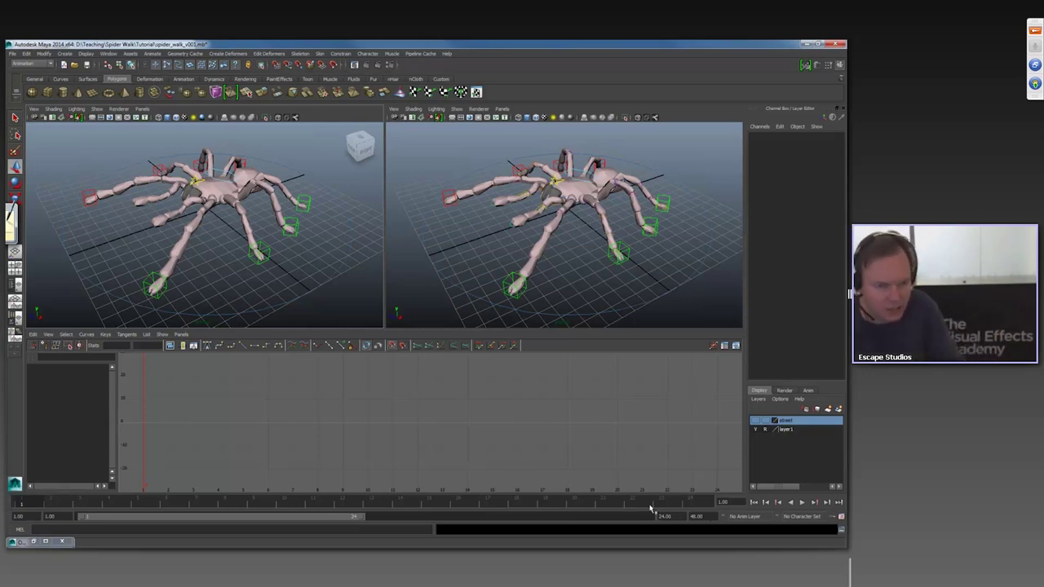
# - Set the end time of the animation to frame 17
pyautogui.click(698, 516)
pyautogui.doubleClick(698, 516)
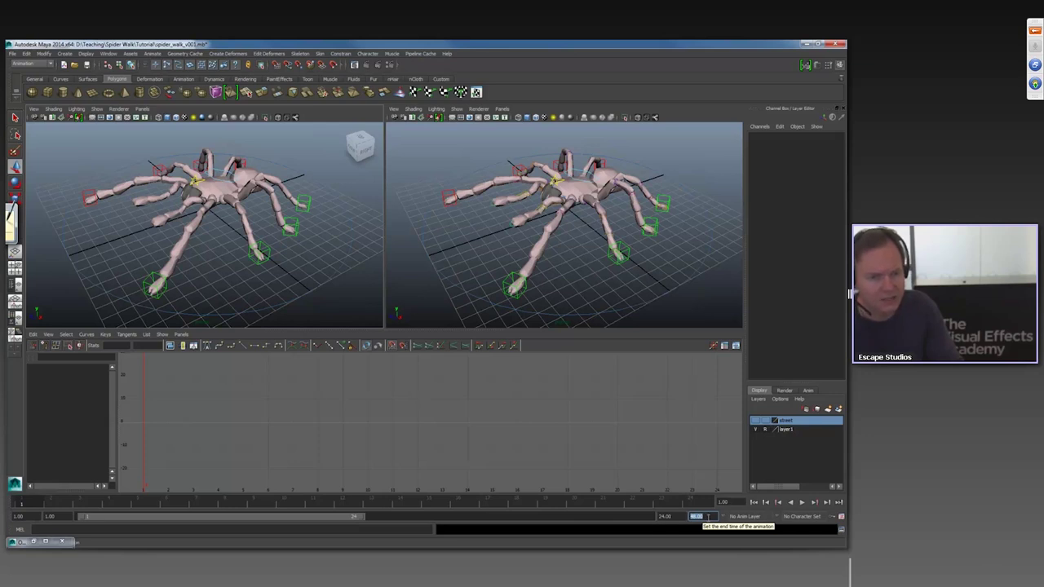
pyautogui.write('12')
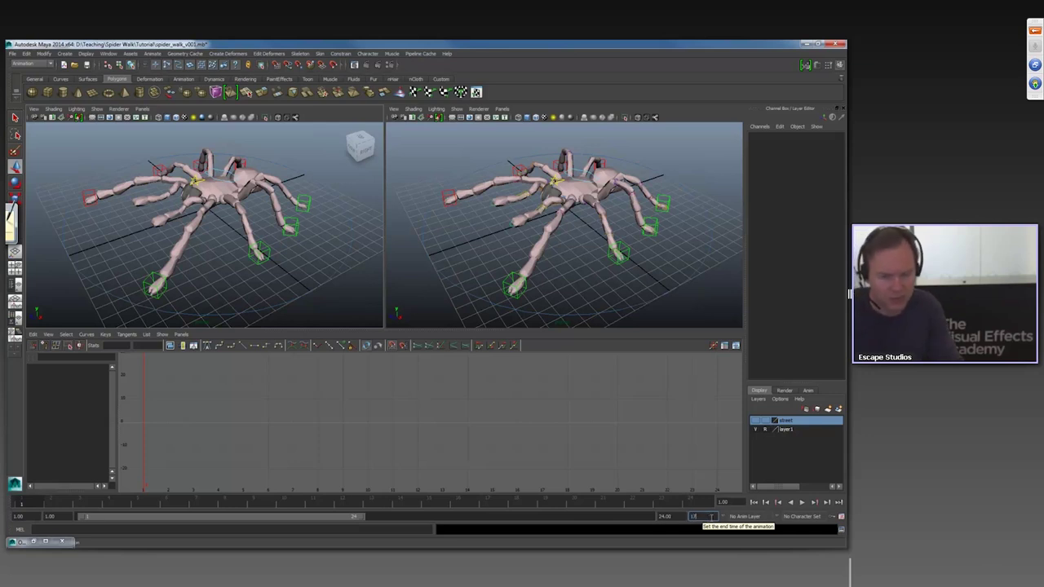
pyautogui.press('Return')
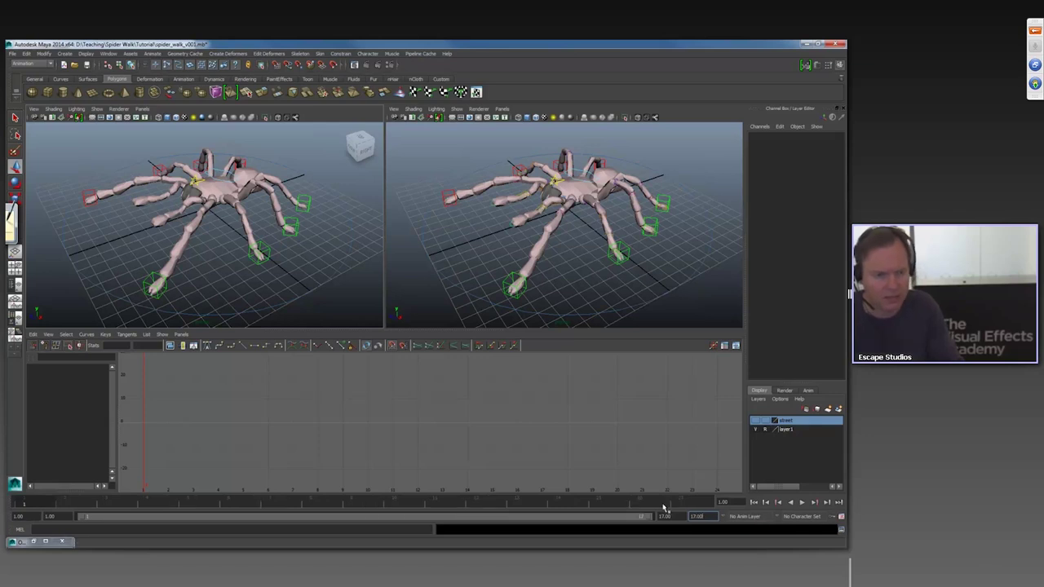
# - Set the time slider's playback speed to Real-time [24 fps] in the preferences and save them
pyautogui.click(840, 516)
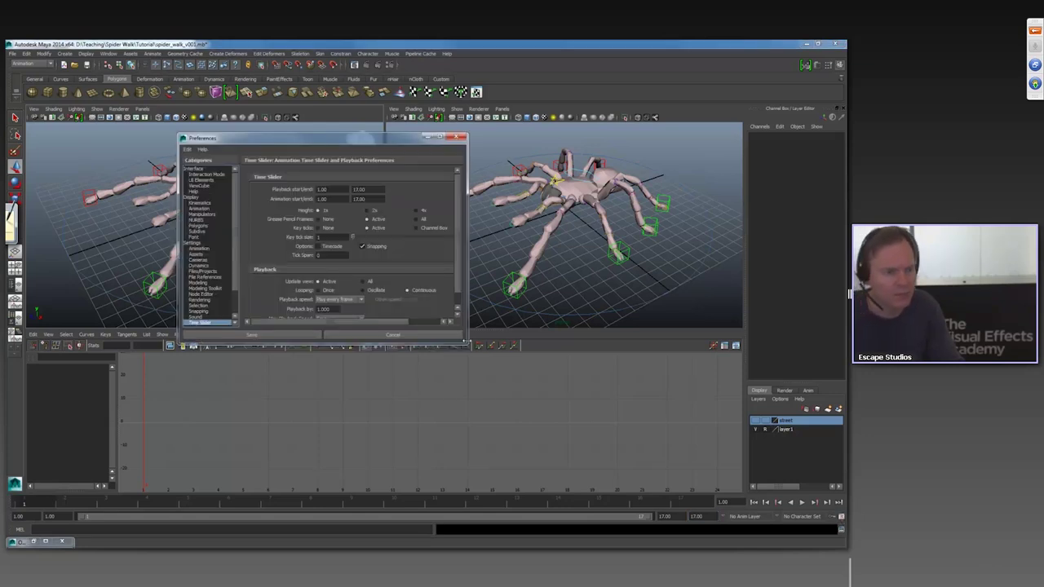
pyautogui.moveTo(469, 342); pyautogui.dragTo(635, 472)
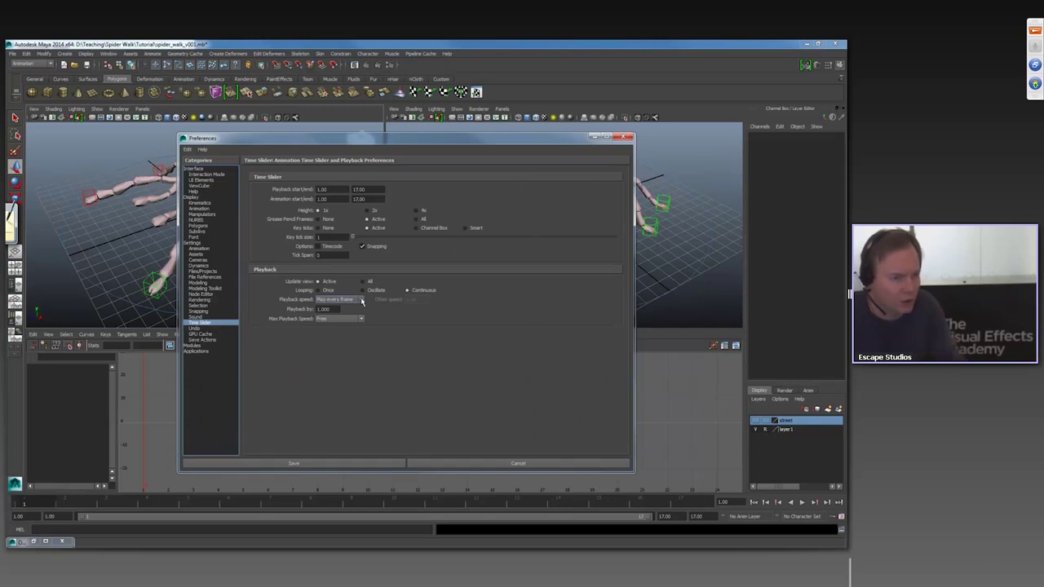
pyautogui.click(362, 301)
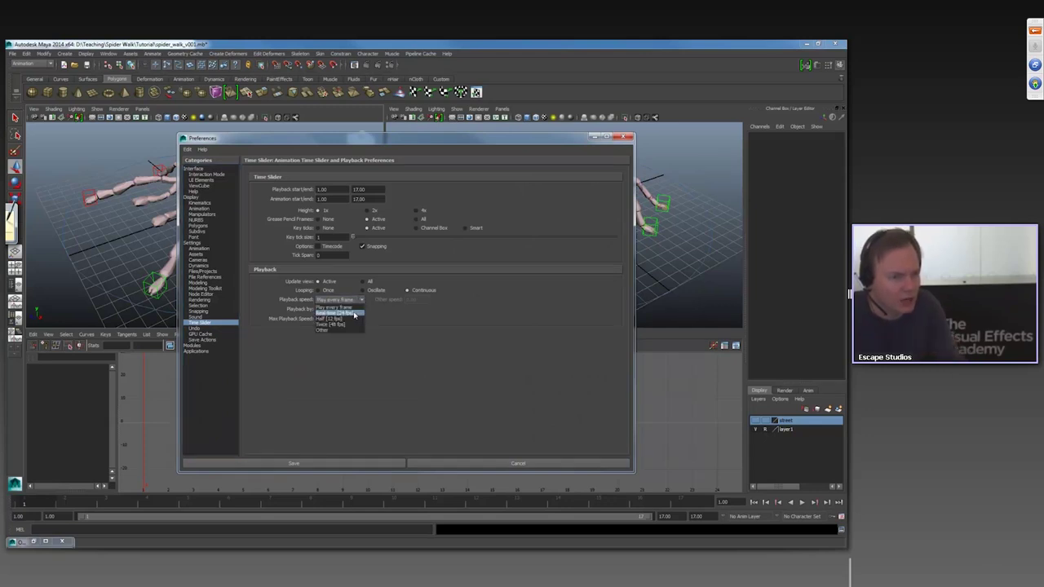
pyautogui.click(353, 314)
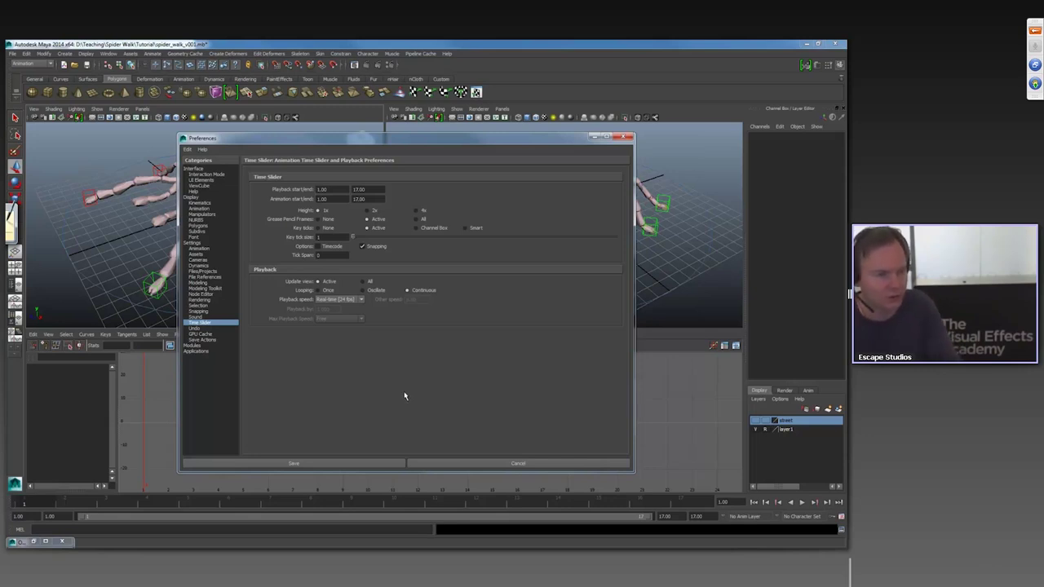
pyautogui.click(340, 464)
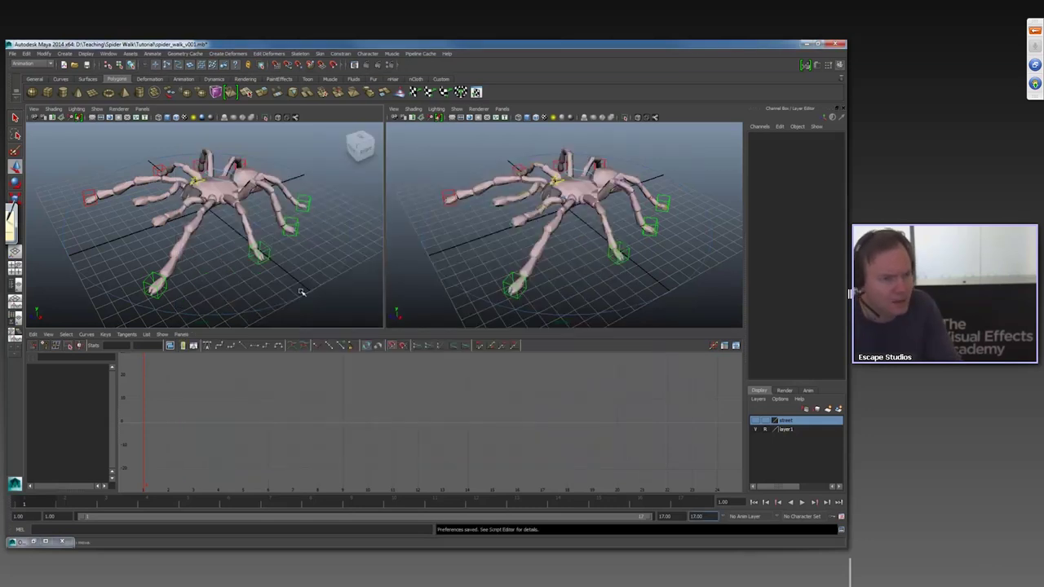
pyautogui.keyDown('alt'); pyautogui.moveTo(280, 242); pyautogui.dragTo(265, 249); pyautogui.keyUp('alt')
pyautogui.hotkey('alt', 'v')
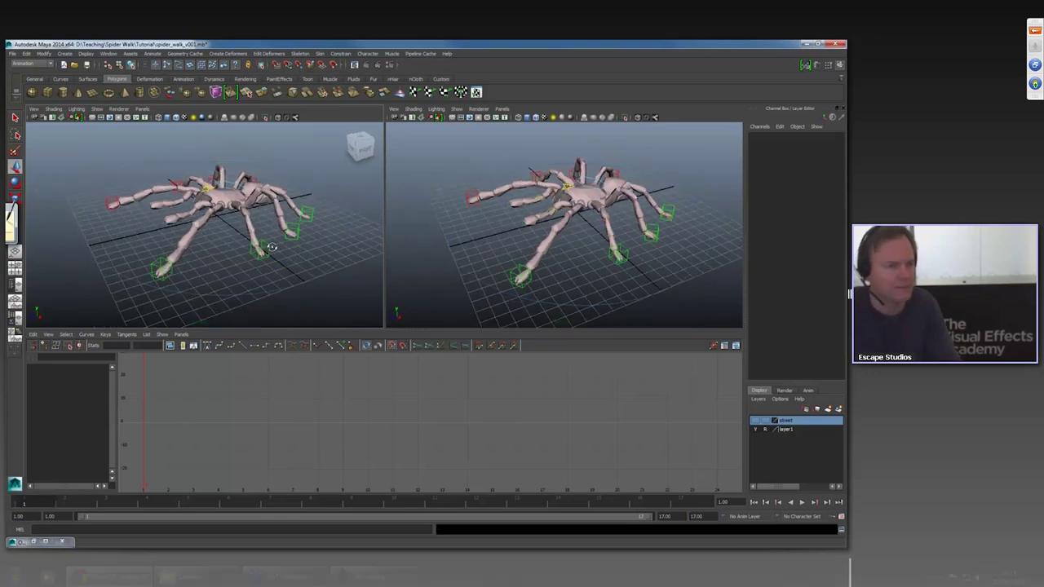